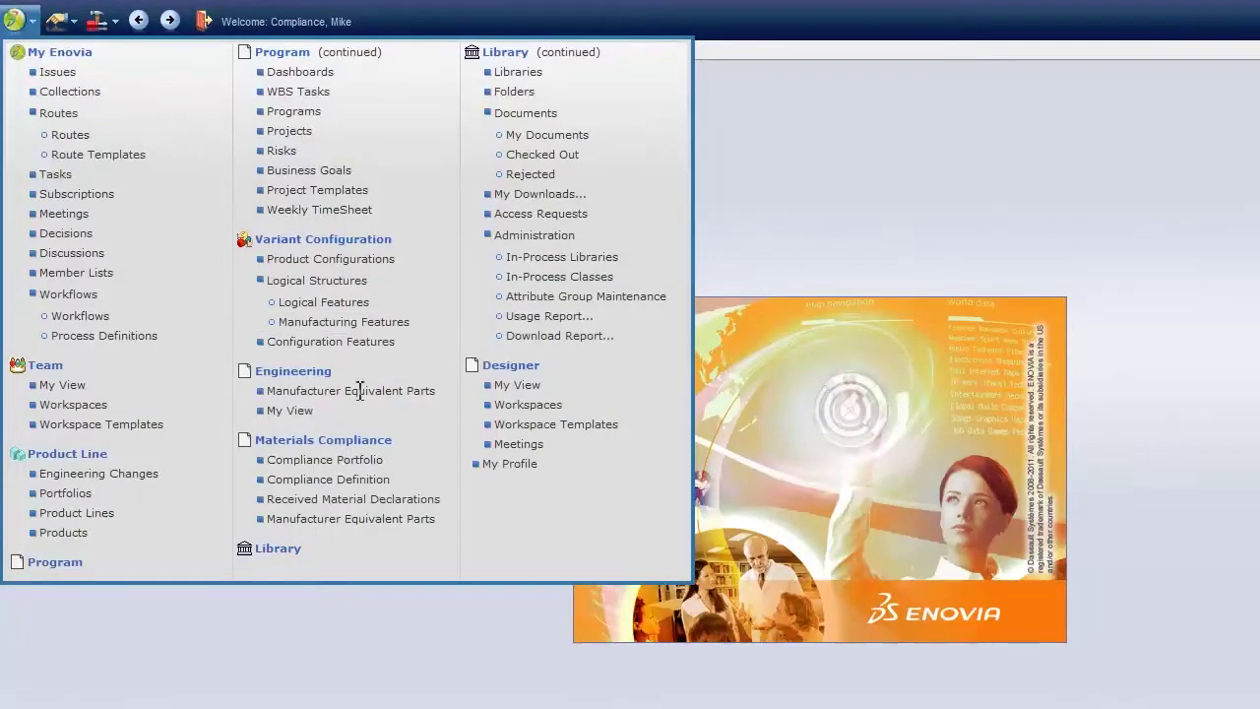
# Open the Compliance Definitions list showing EU Packaging, ELV, EU RoHS, JIG and EU REACH.
pyautogui.click(394, 479)
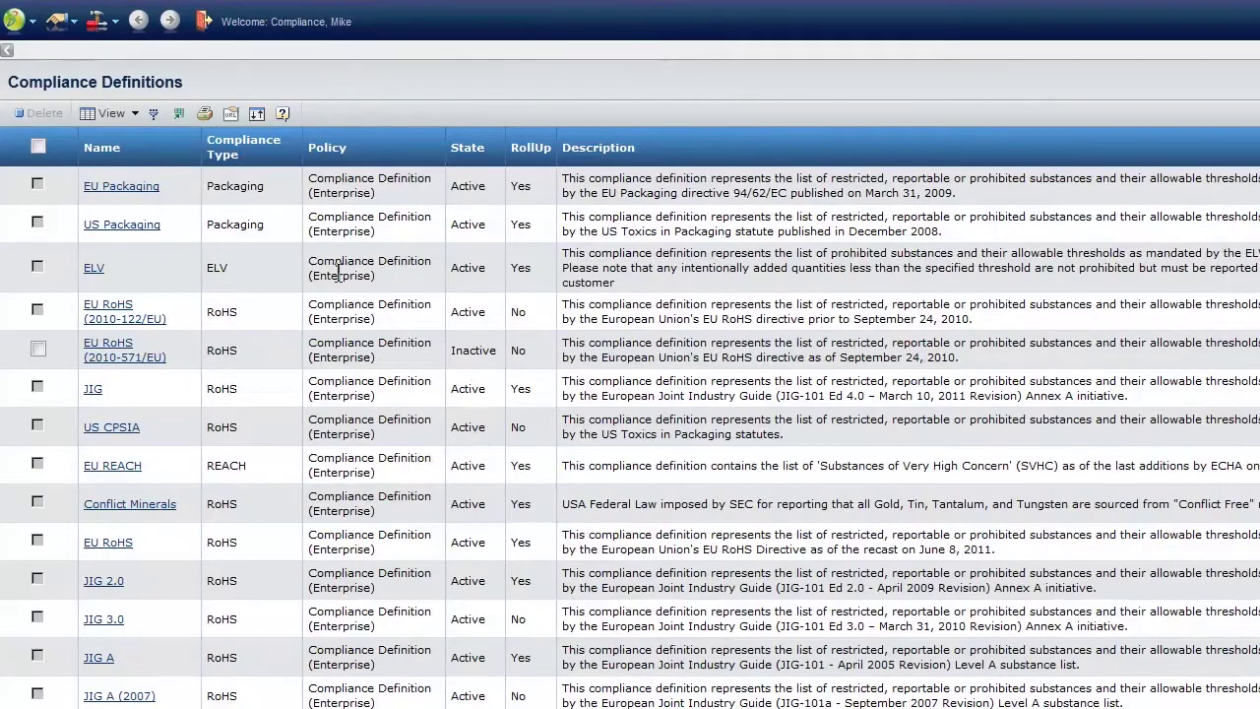
# Sort the compliance definitions by name and show all EU RoHS exemptions on a single page.
pyautogui.click(91, 150)
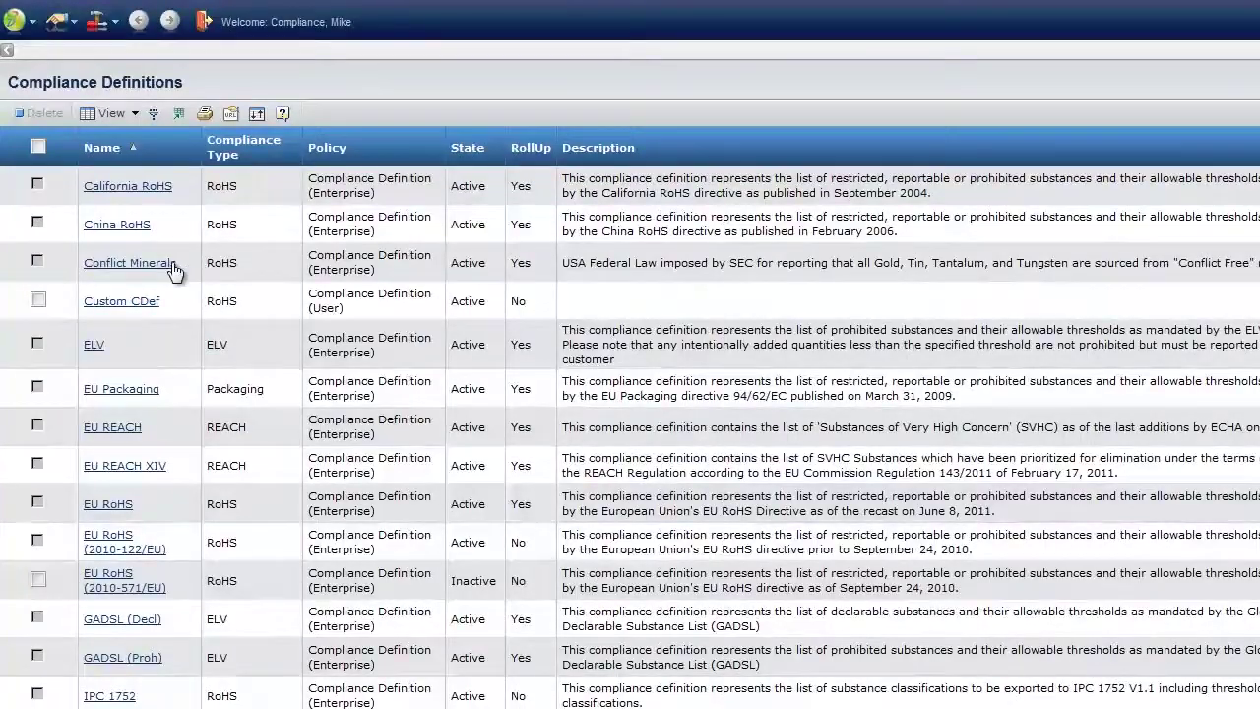
pyautogui.click(107, 503)
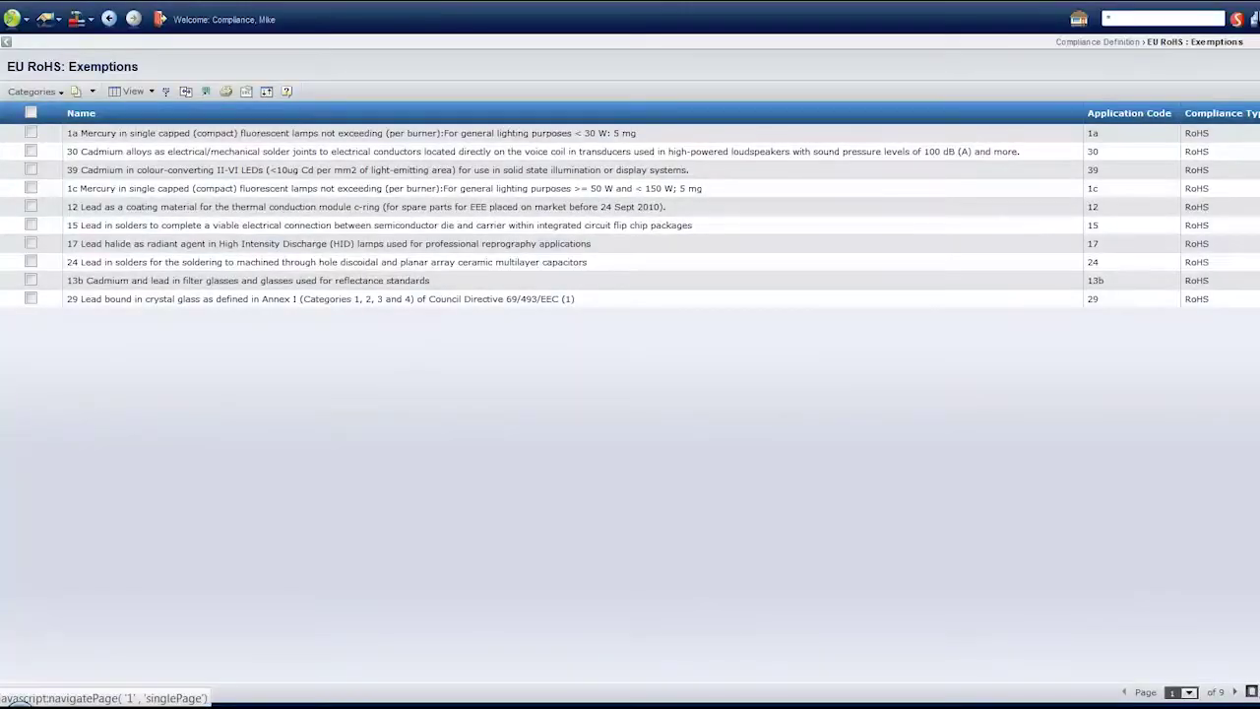
pyautogui.click(1252, 691)
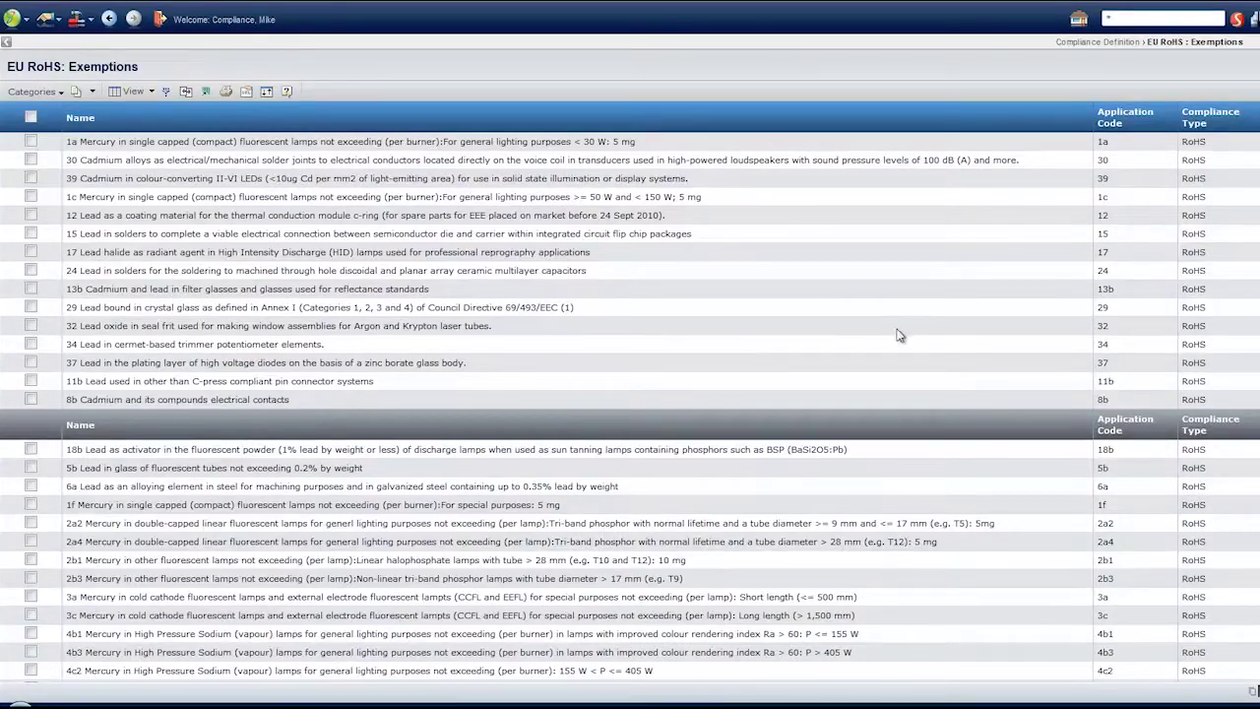
# Scroll through the EU RoHS exemptions covering mercury, cadmium and lead with their application codes.
pyautogui.scroll(-4, 1029, 320)
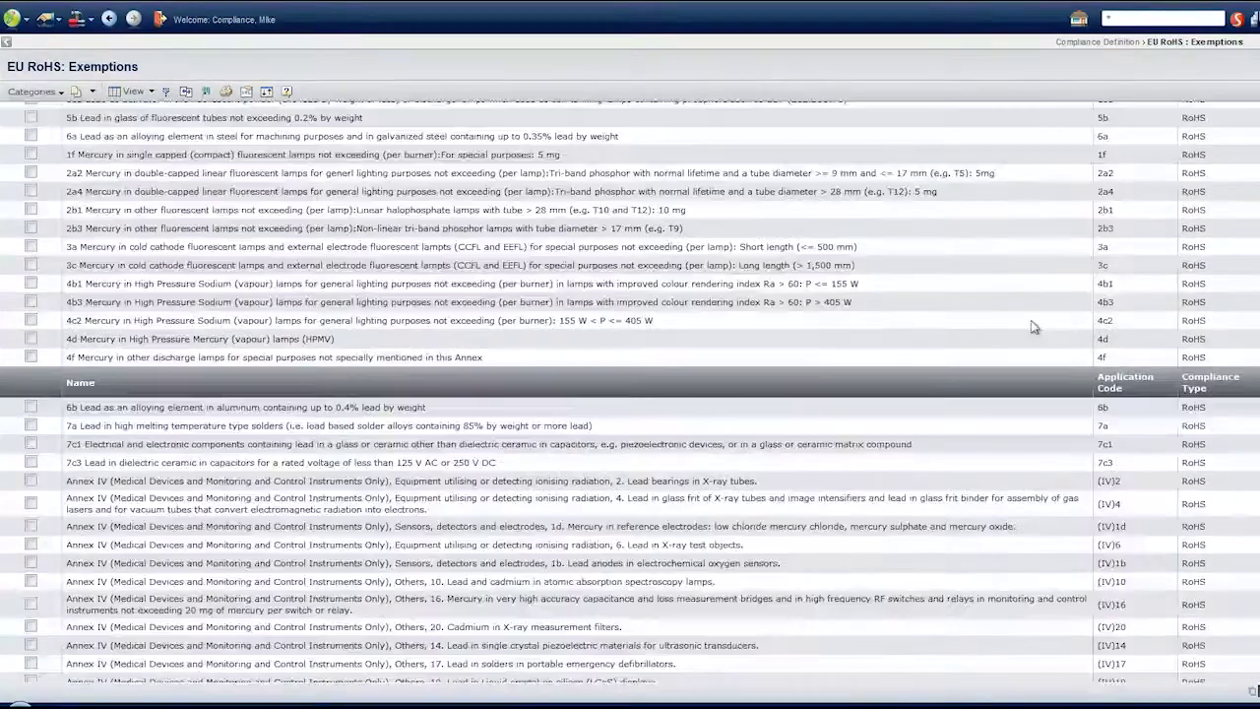
pyautogui.scroll(-4, 1032, 327)
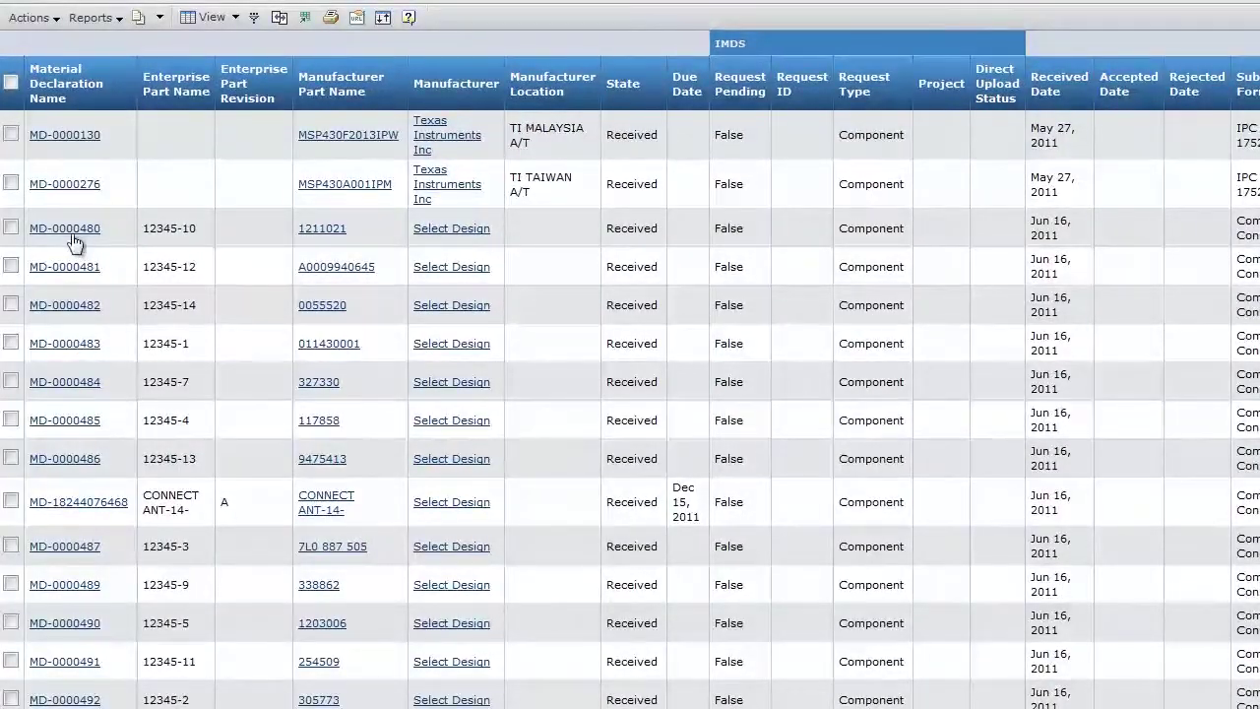
# Open declaration MD-0000480 and the compliance properties of reported part 1211021, Spring Nut.
pyautogui.click(75, 236)
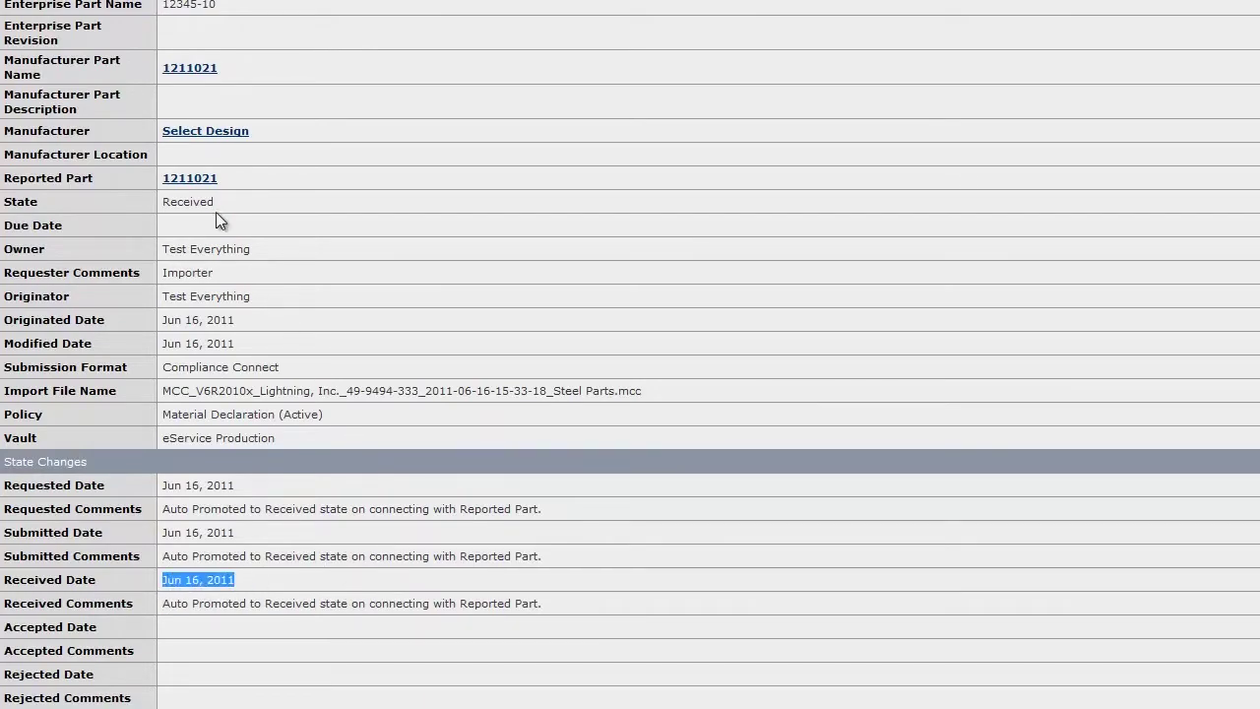
pyautogui.click(202, 185)
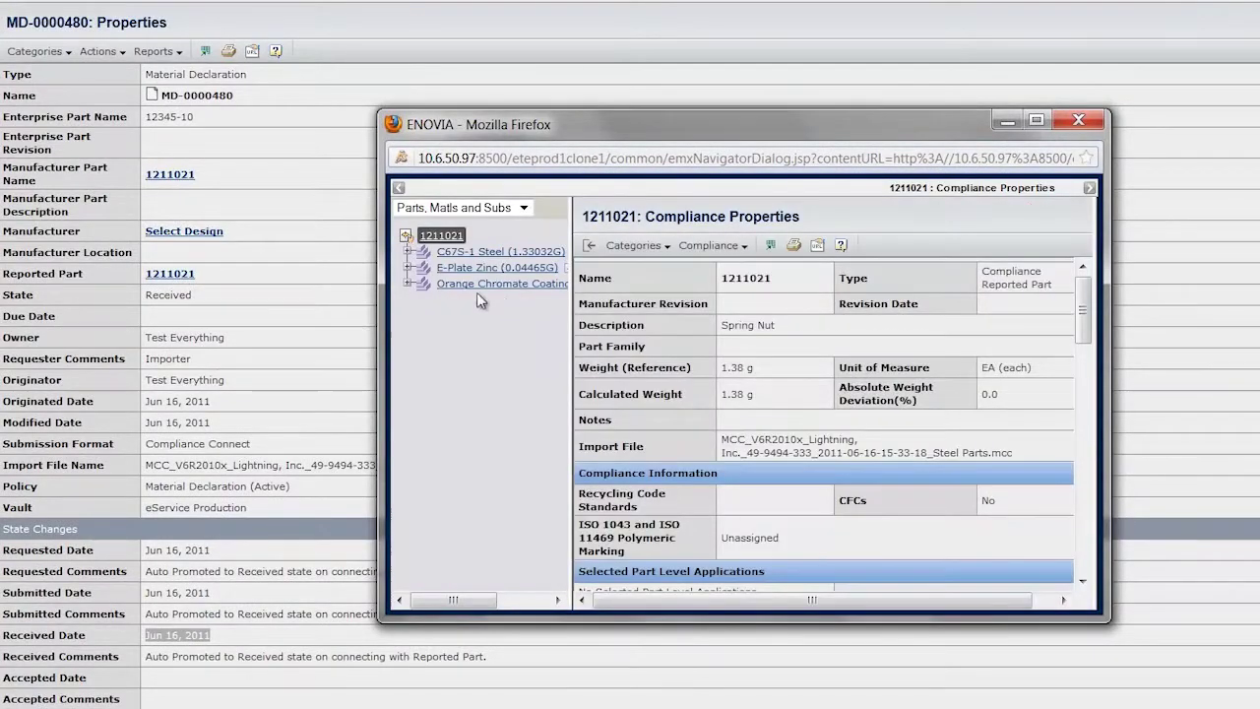
# Expand part 1211021's C67S-1 Steel and E-Plate Zinc into their elements in an enlarged window.
pyautogui.moveTo(571, 313); pyautogui.dragTo(631, 313)
pyautogui.click(404, 252)
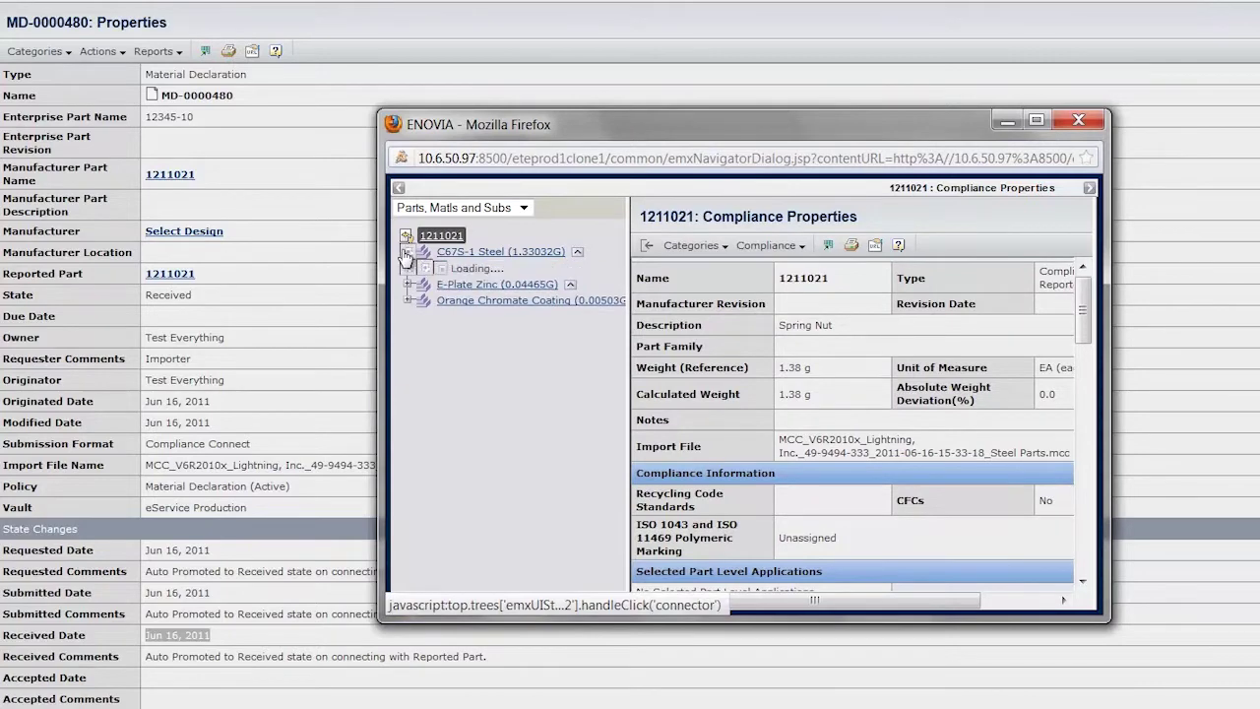
pyautogui.click(408, 419)
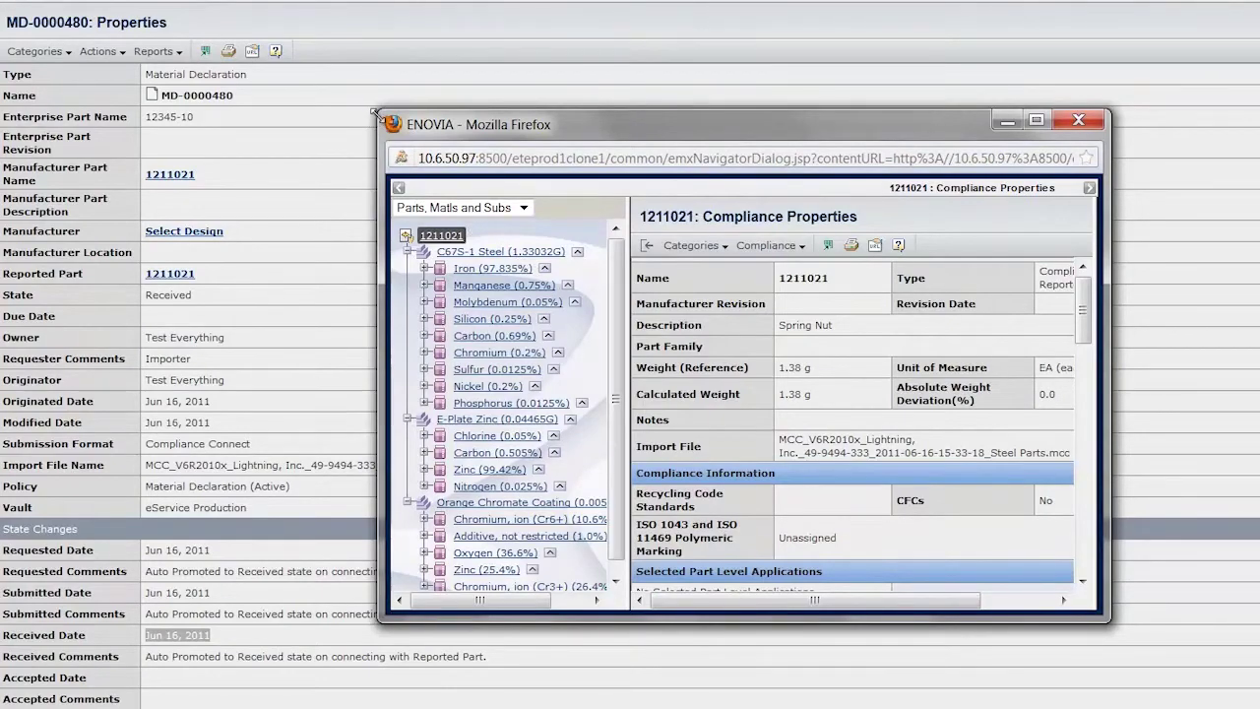
pyautogui.moveTo(375, 111); pyautogui.dragTo(202, 0)
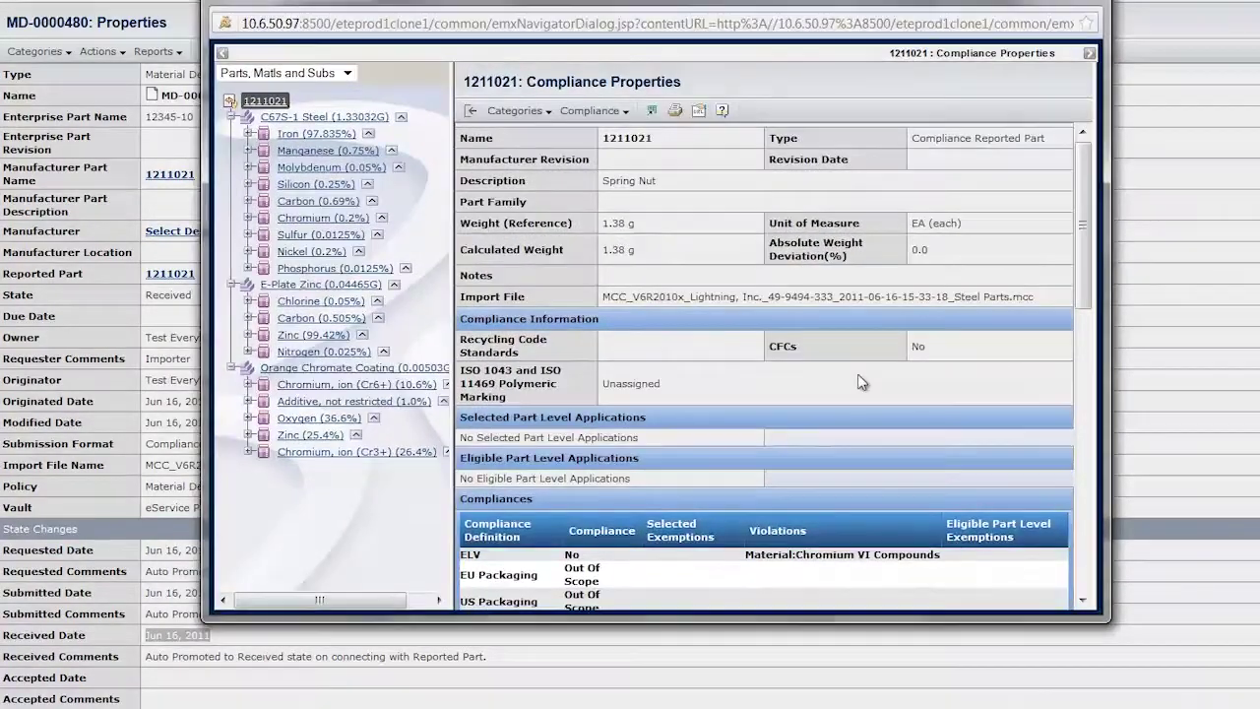
pyautogui.scroll(-2, 858, 379)
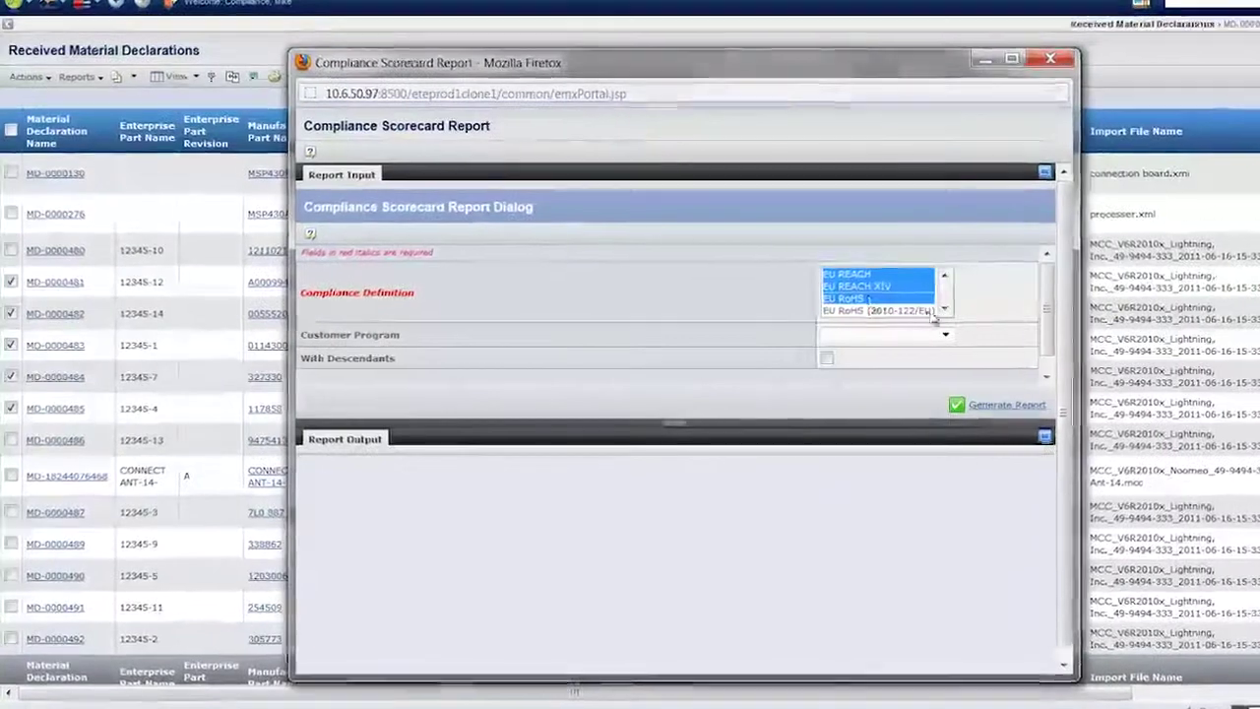
# Generate and view a scorecard for Conflict Minerals, EU REACH XIV, EU RoHS, JIG and EU REACH.
pyautogui.click(970, 310)
pyautogui.click(971, 309)
pyautogui.click(971, 309)
pyautogui.click(872, 296)
pyautogui.click(1009, 406)
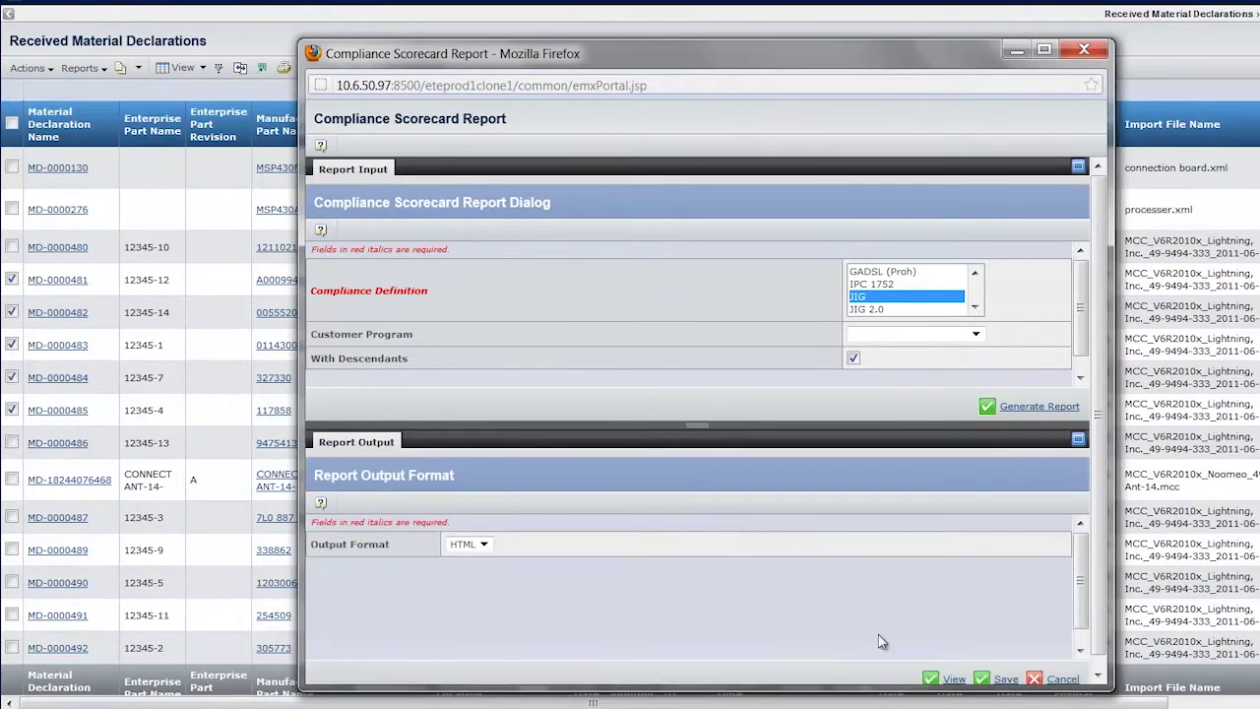
pyautogui.click(928, 679)
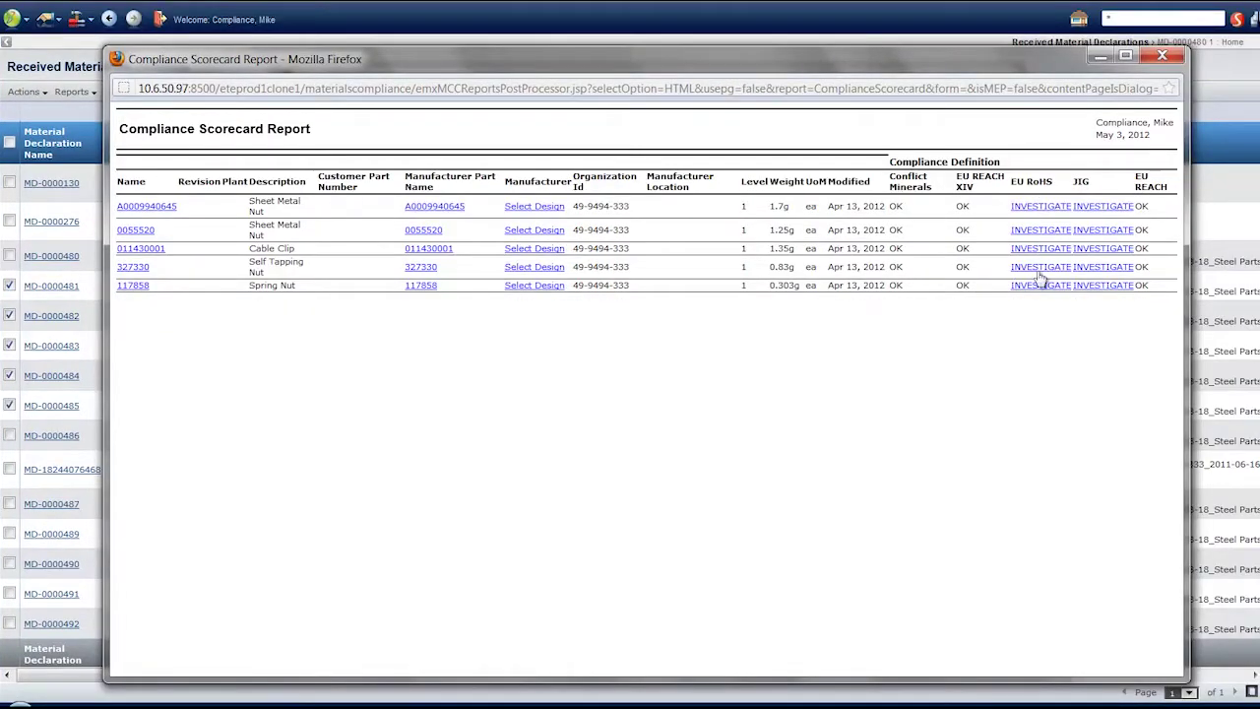
# Review the Self Tapping Nut's EU RoHS threshold report for Chromium VI, then choose Reject for the declarations.
pyautogui.click(1034, 271)
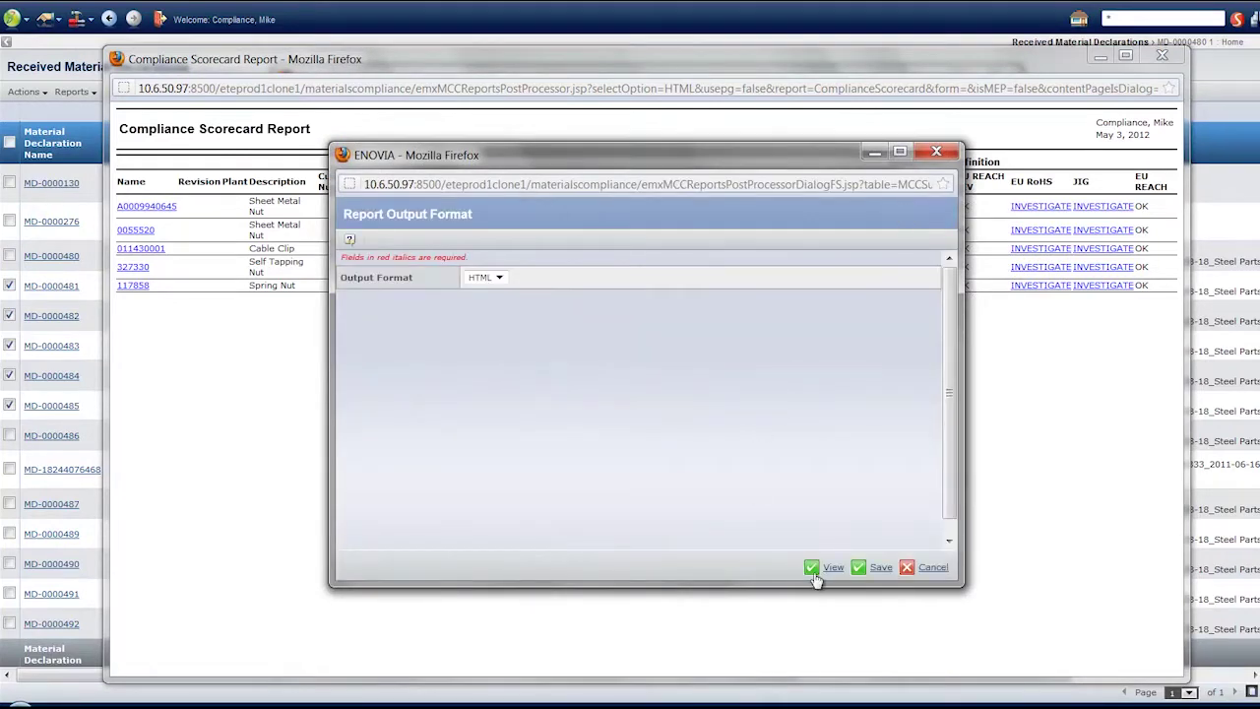
pyautogui.click(815, 576)
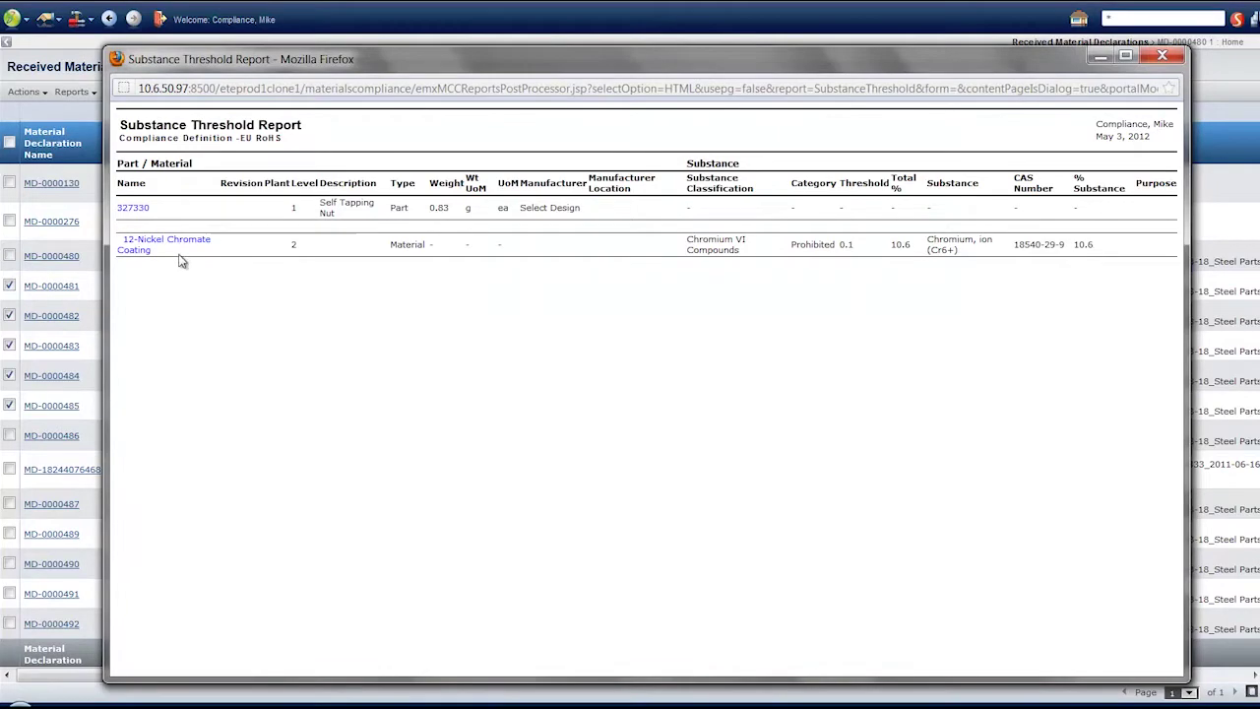
pyautogui.moveTo(180, 260); pyautogui.dragTo(120, 247)
pyautogui.moveTo(754, 259); pyautogui.dragTo(657, 242)
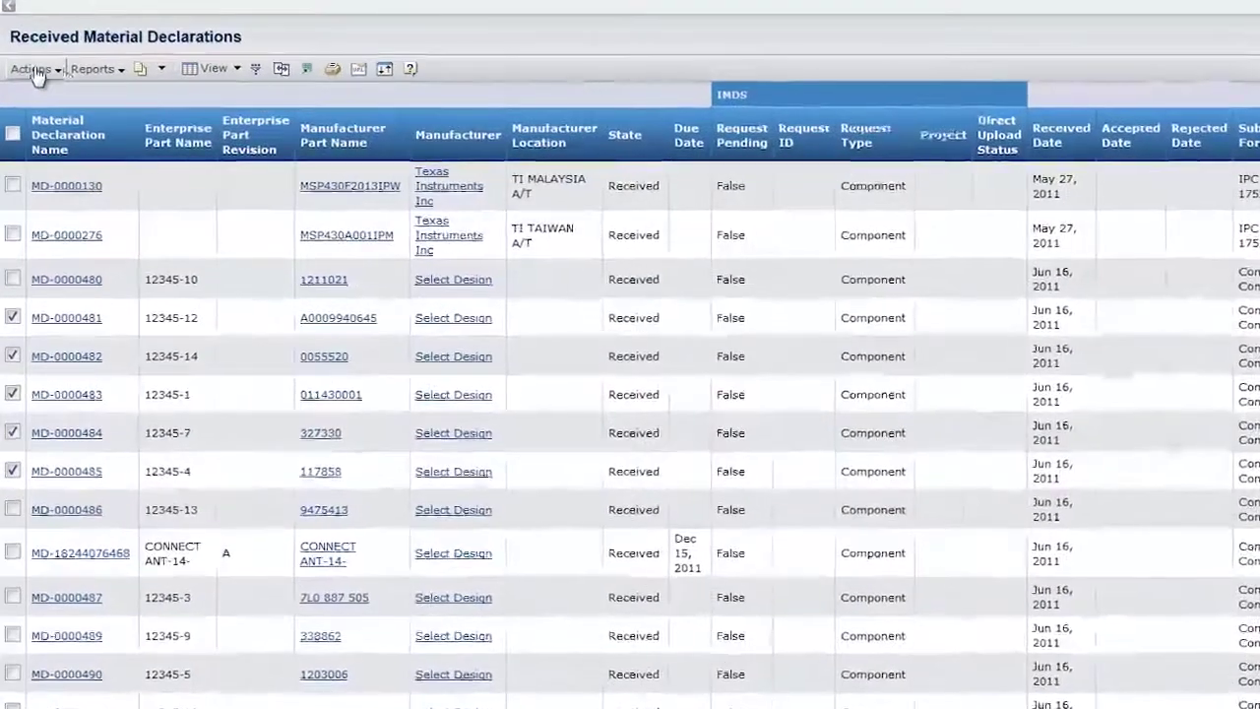
pyautogui.click(23, 91)
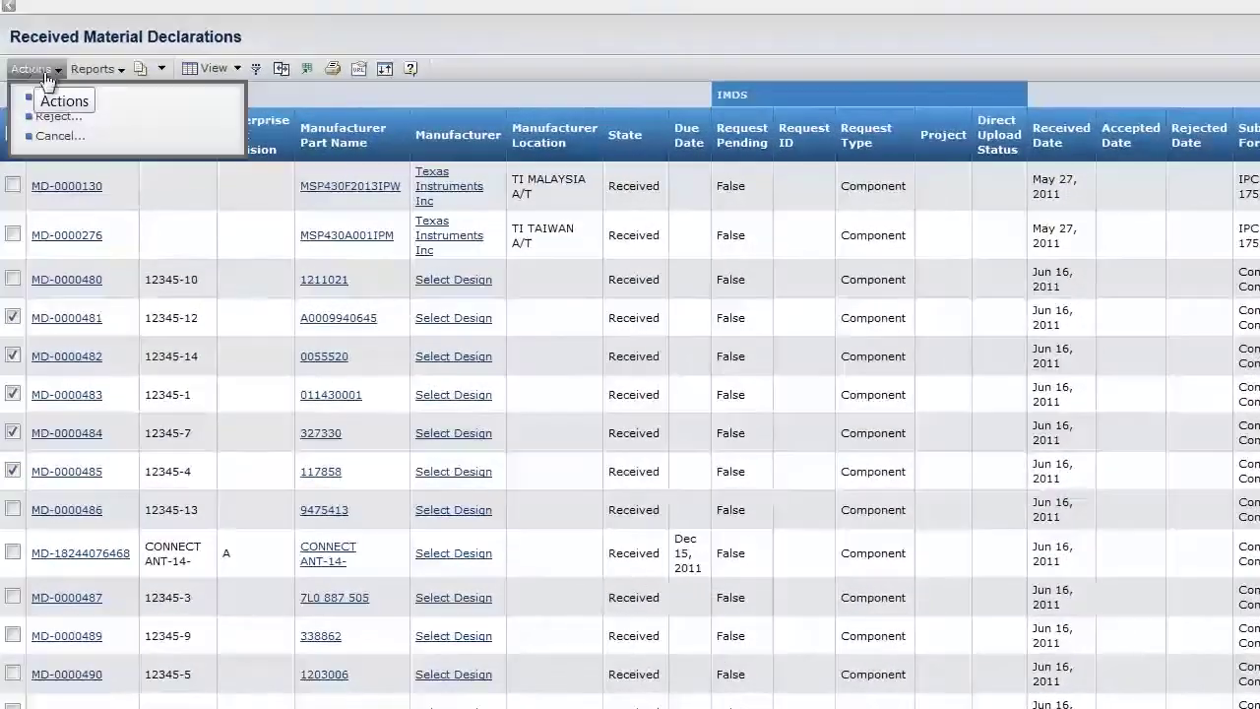
pyautogui.click(113, 119)
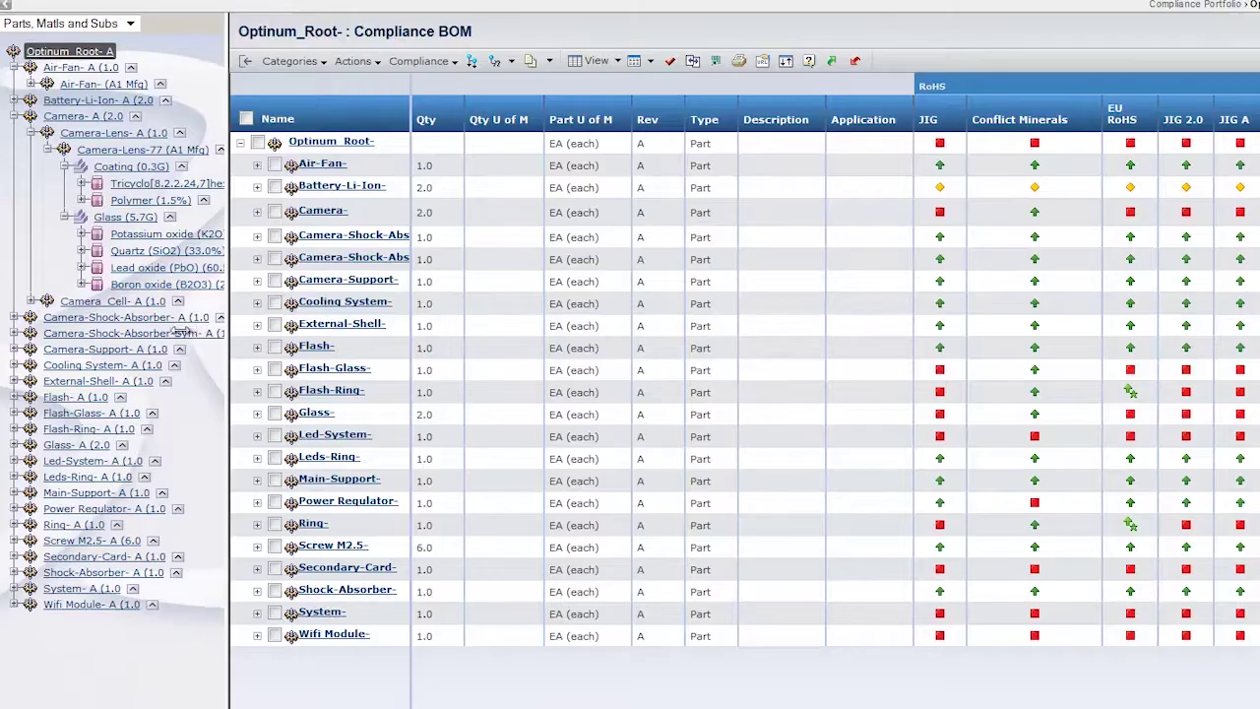
# Scroll the Optinum_Root- compliance BOM, expand Camera, and start an alternate-part search for Camera-Lens.
pyautogui.hscroll(5, 803, 384)
pyautogui.hscroll(2, 804, 384)
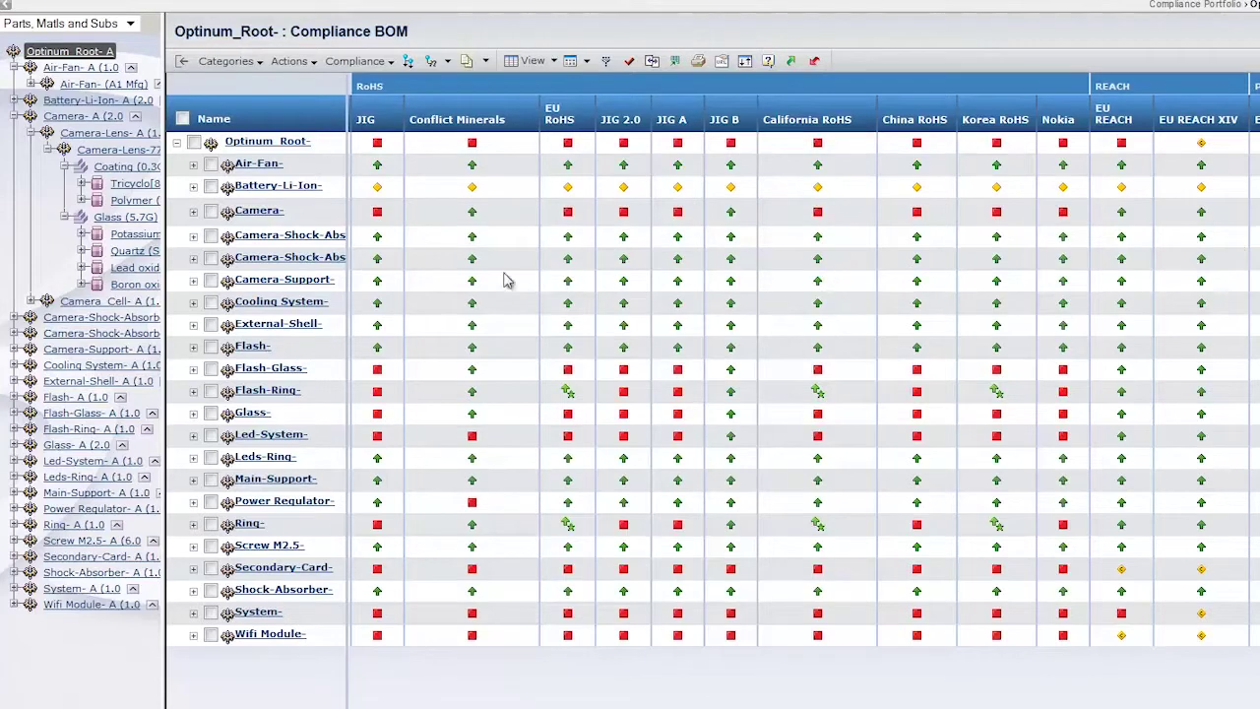
pyautogui.click(194, 214)
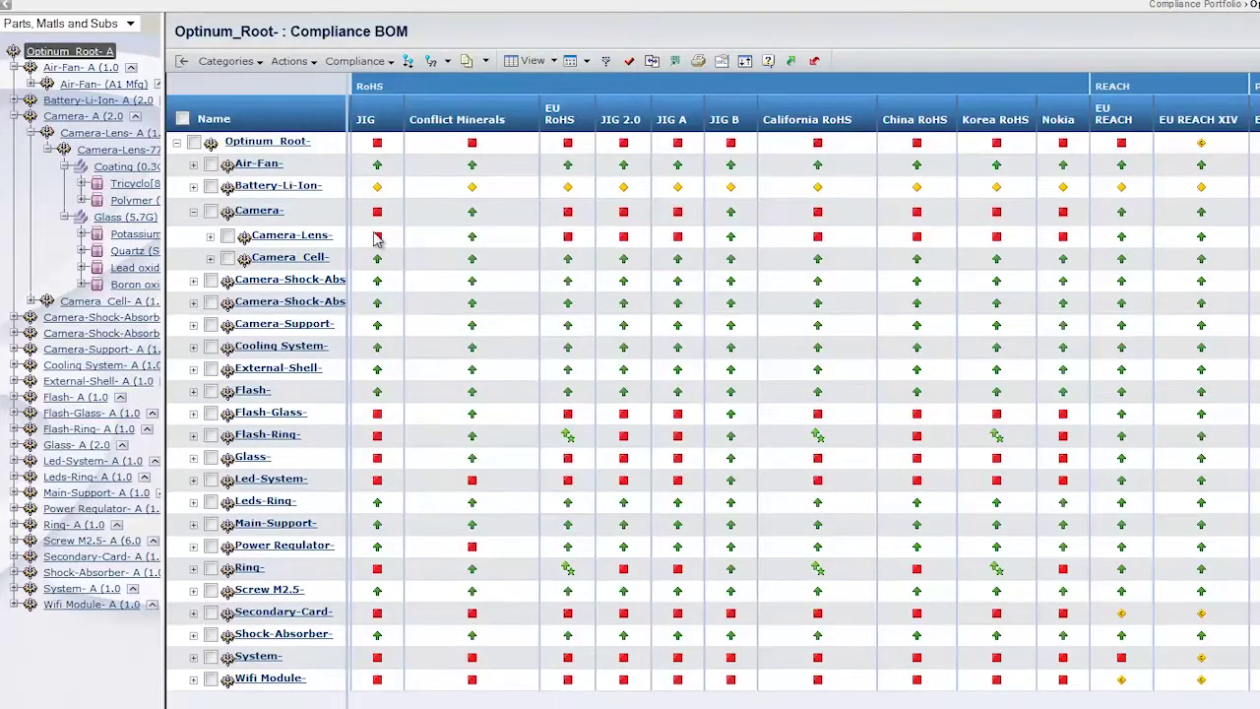
pyautogui.click(377, 238)
# Search manufacturer-equivalent parts named *Lens and scroll through the eight results.
pyautogui.click(619, 127)
pyautogui.write('*Lens*')
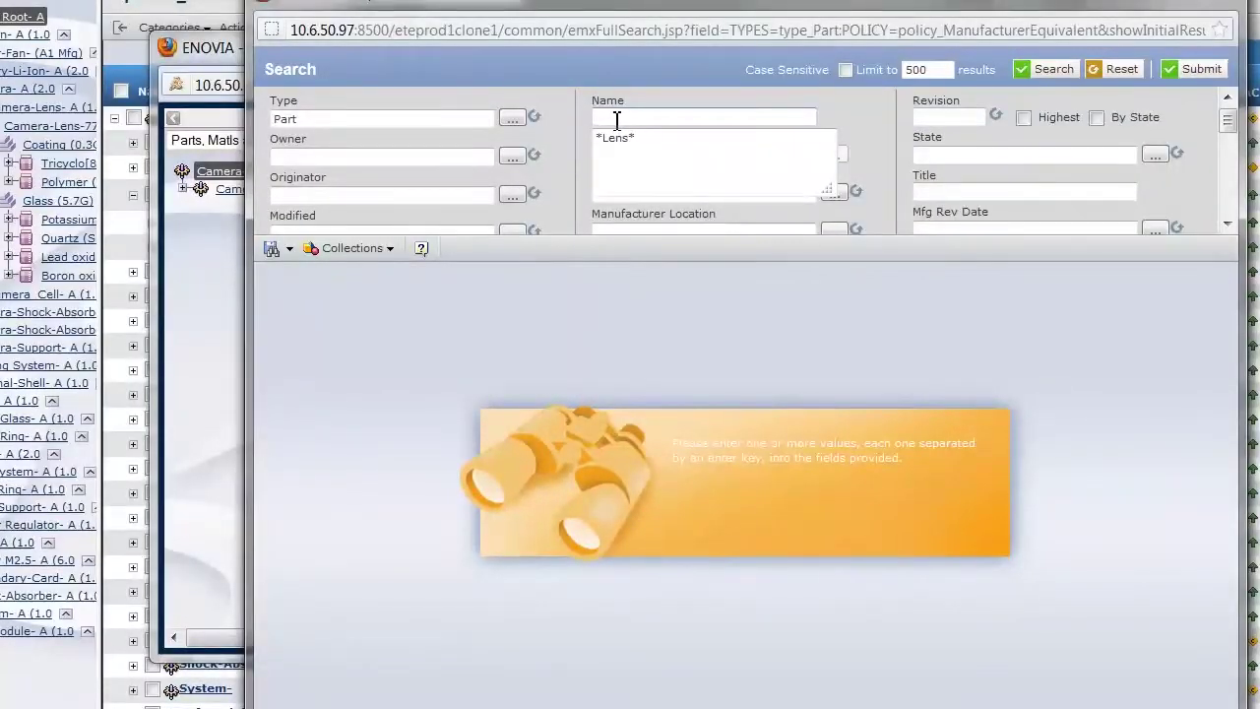
pyautogui.click(1015, 69)
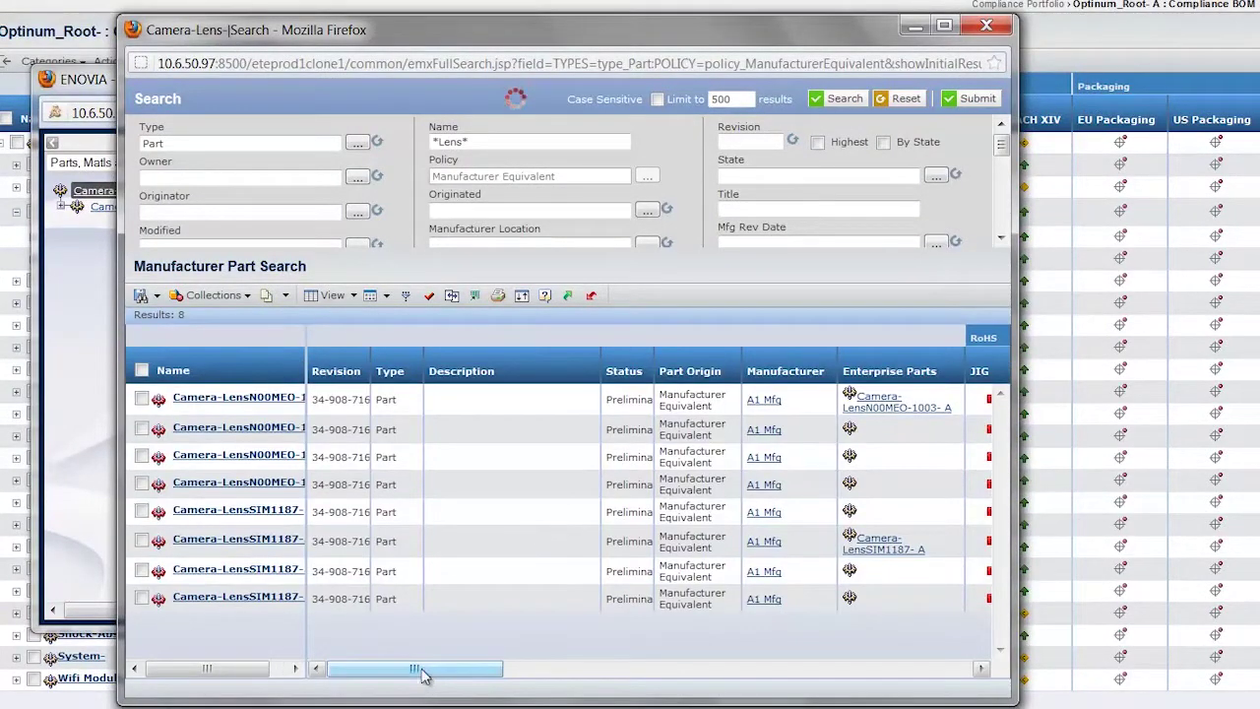
pyautogui.moveTo(418, 676); pyautogui.dragTo(486, 679)
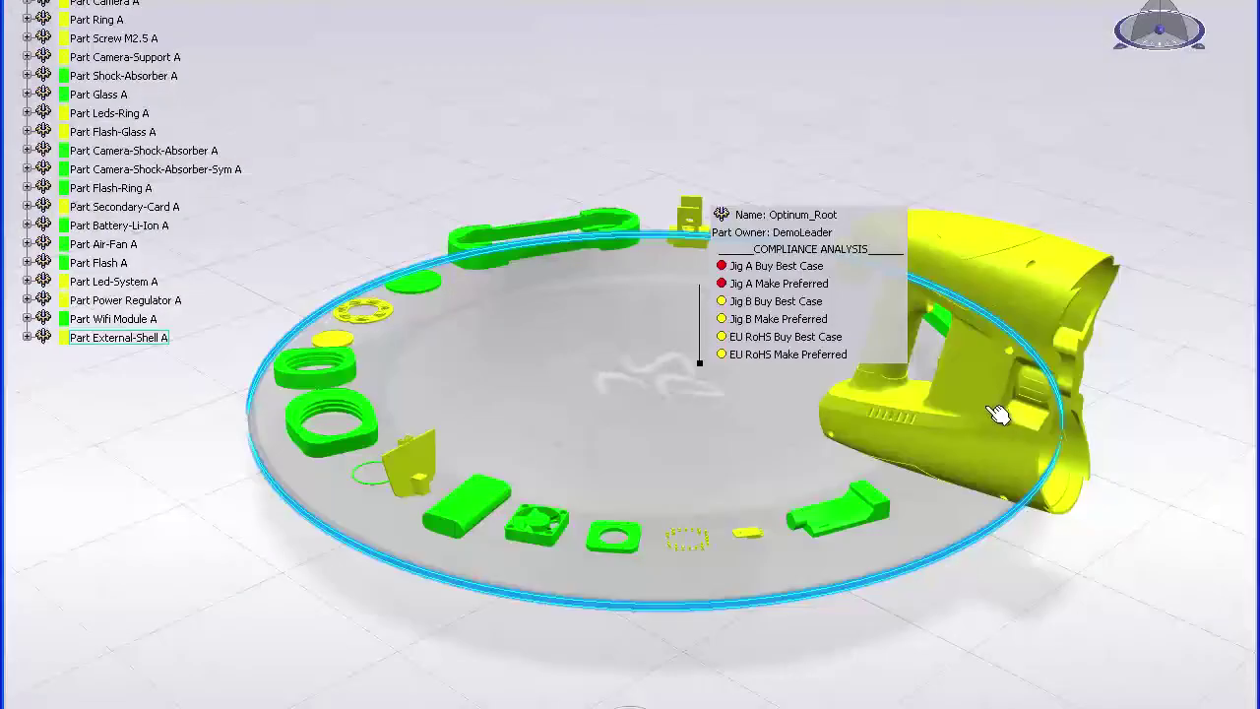
# Show the Wifi Module's compliance tag in 3D, with Jig A, Jig B and EU RoHS all passing.
pyautogui.click(853, 514)
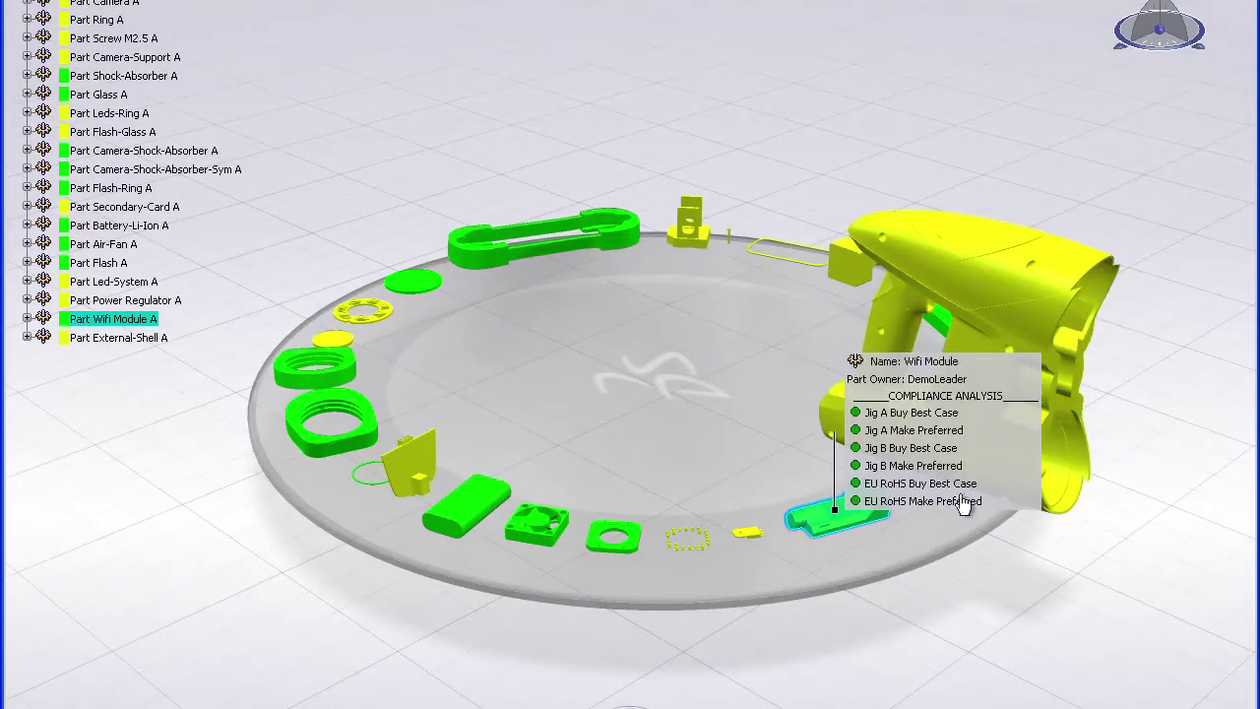